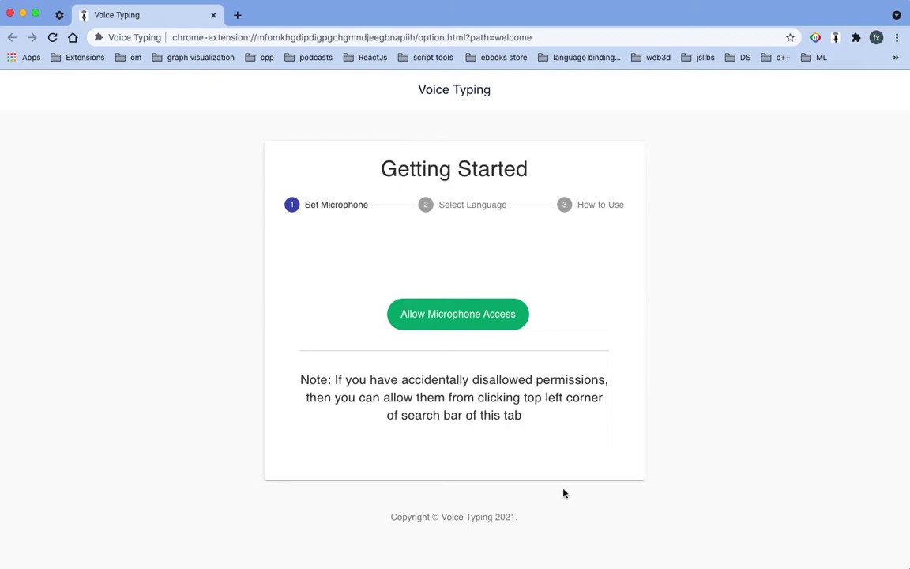
Step: Give the Voice Typing extension permission to use the microphone
{"action": "left_click", "coordinate": [464, 323]}
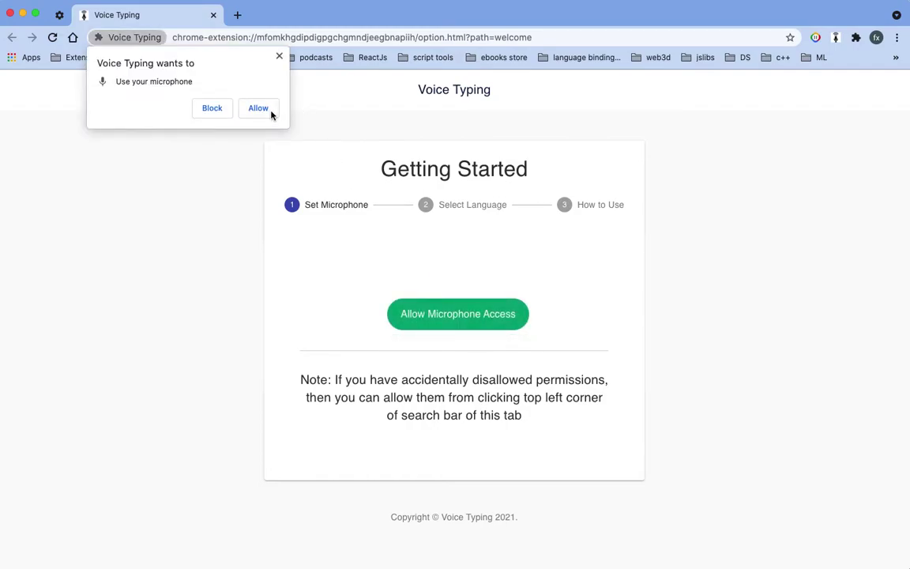
{"action": "left_click", "coordinate": [258, 108]}
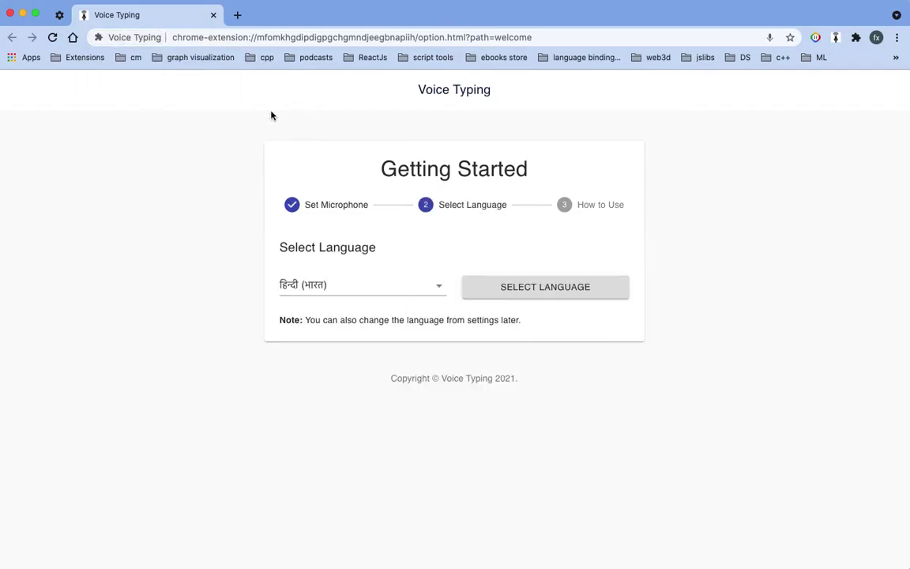
Step: Choose English (India) as the dictation language and continue to the How to Use tutorial
{"action": "left_click", "coordinate": [387, 290]}
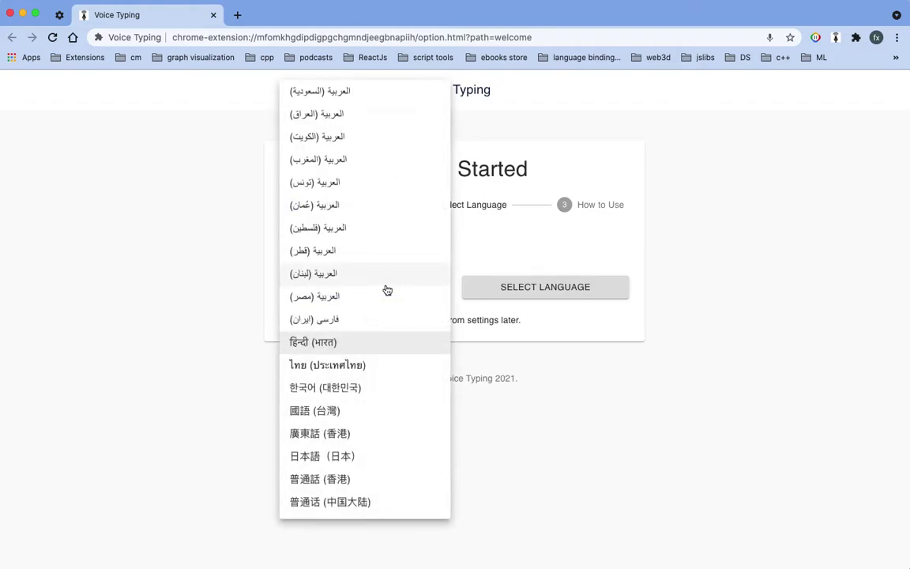
{"action": "scroll", "coordinate": [387, 290], "scroll_direction": "up", "scroll_amount": 15}
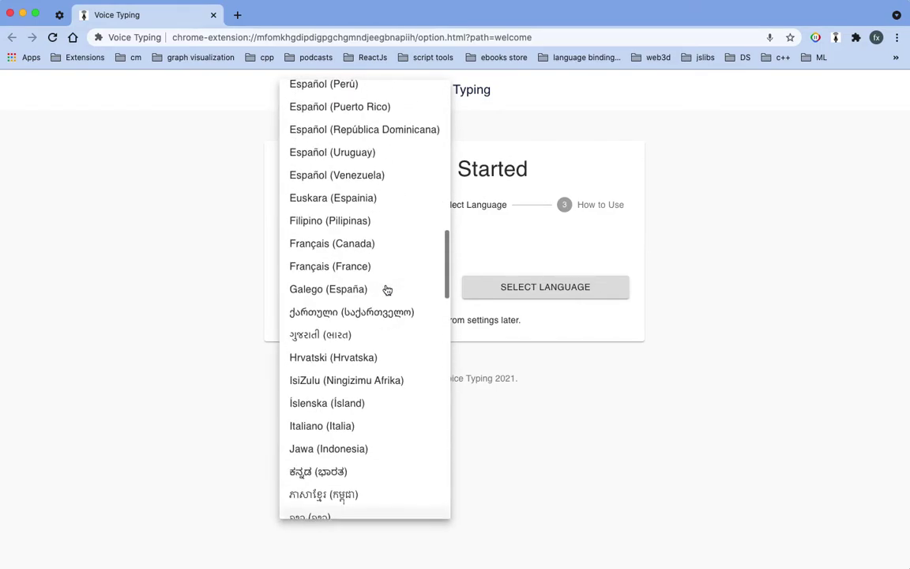
{"action": "scroll", "coordinate": [387, 290], "scroll_direction": "up", "scroll_amount": 10}
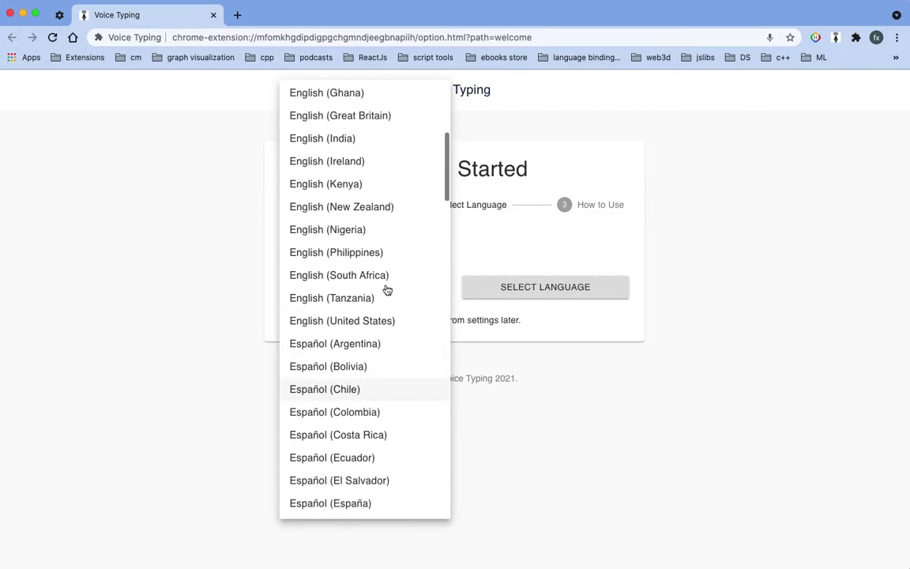
{"action": "scroll", "coordinate": [388, 290], "scroll_direction": "up", "scroll_amount": 1}
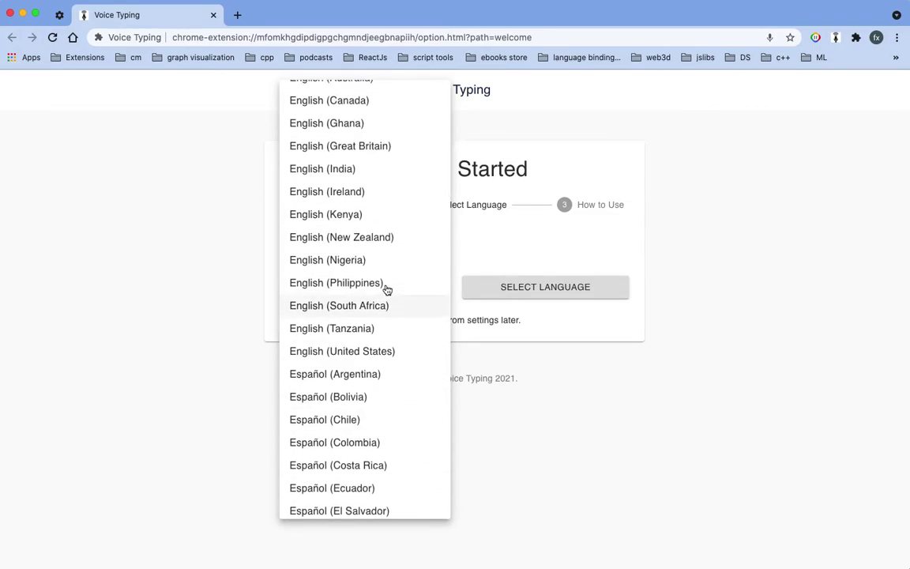
{"action": "scroll", "coordinate": [387, 290], "scroll_direction": "up", "scroll_amount": 5}
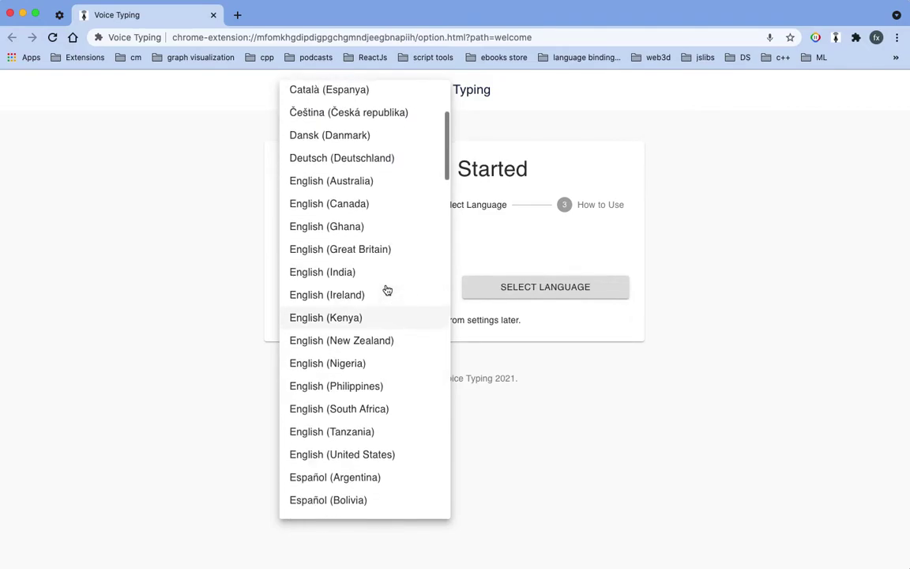
{"action": "left_click", "coordinate": [358, 294]}
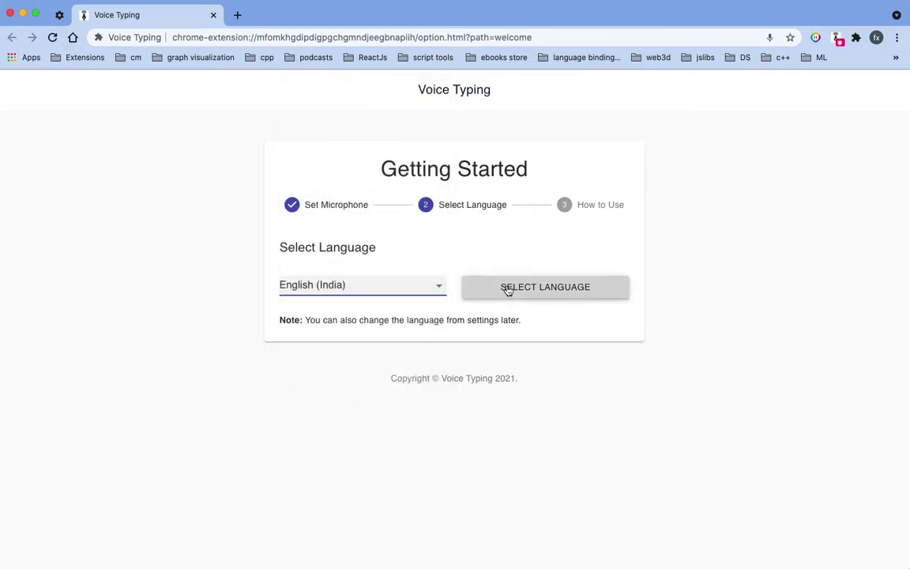
{"action": "left_click", "coordinate": [508, 288]}
Step: Stop and restart Voice Typing from the page's context menu, then focus the tutorial text box
{"action": "scroll", "coordinate": [506, 325], "scroll_direction": "down", "scroll_amount": 1}
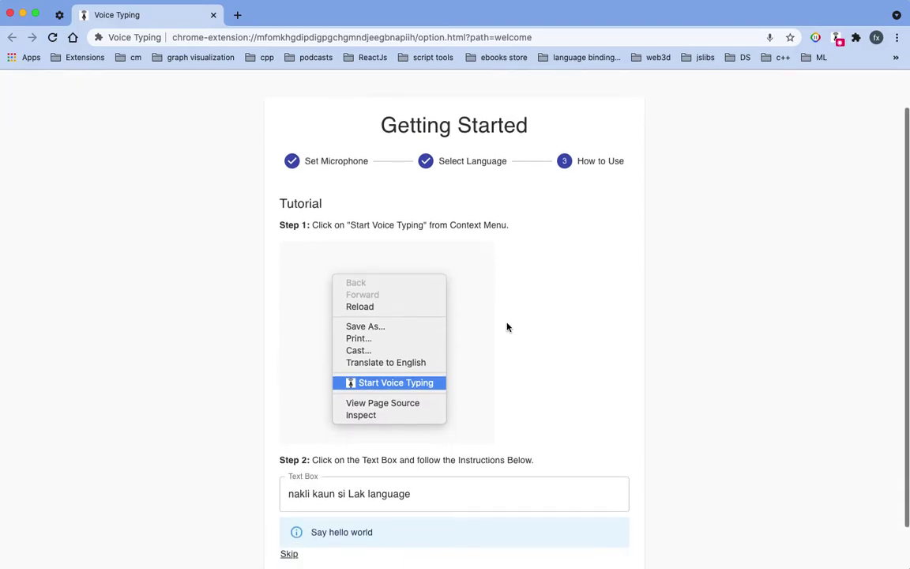
{"action": "scroll", "coordinate": [507, 326], "scroll_direction": "down", "scroll_amount": 1}
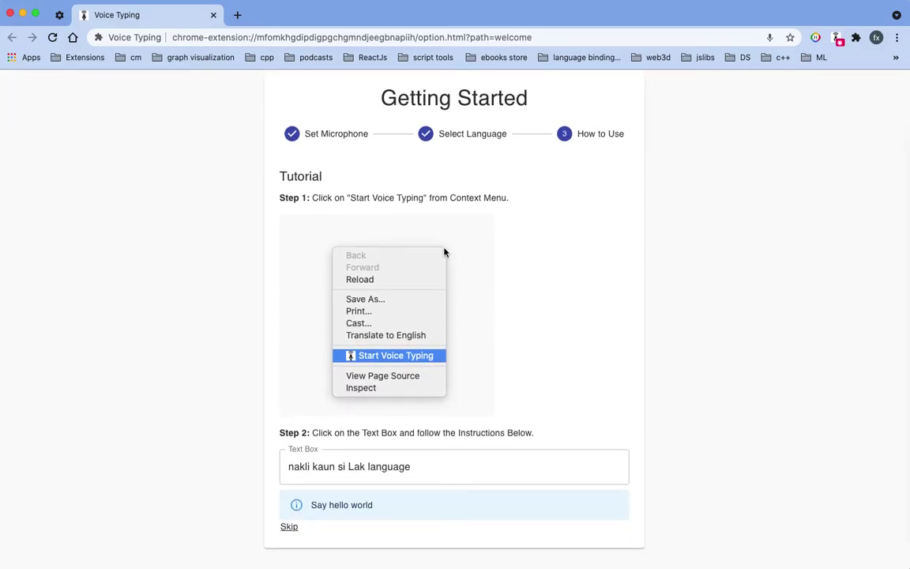
{"action": "scroll", "coordinate": [369, 238], "scroll_direction": "down", "scroll_amount": 1}
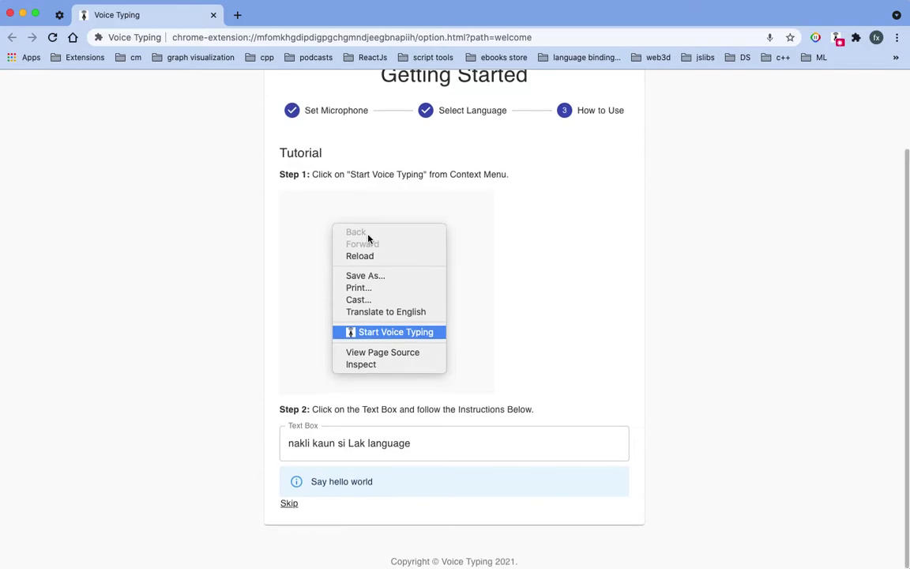
{"action": "right_click", "coordinate": [182, 207]}
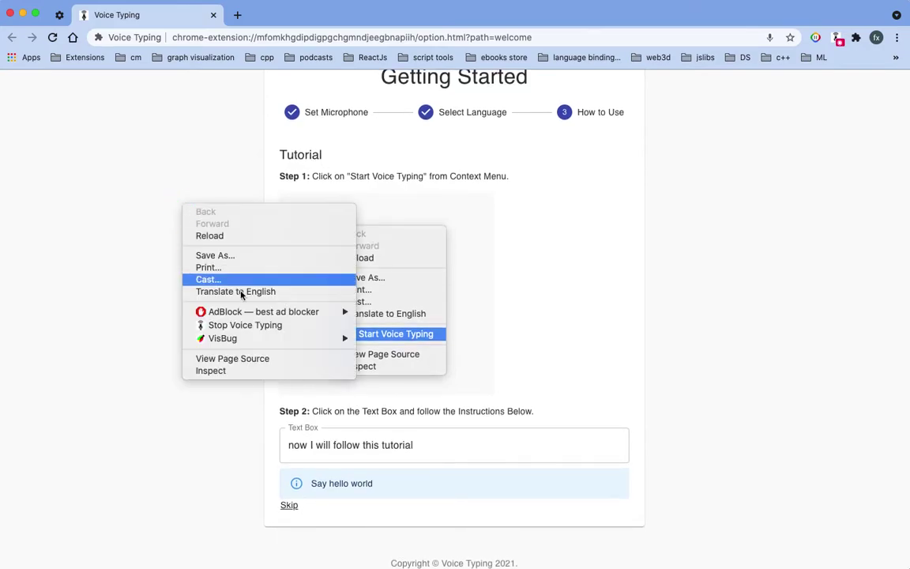
{"action": "left_click", "coordinate": [264, 325]}
{"action": "right_click", "coordinate": [195, 191]}
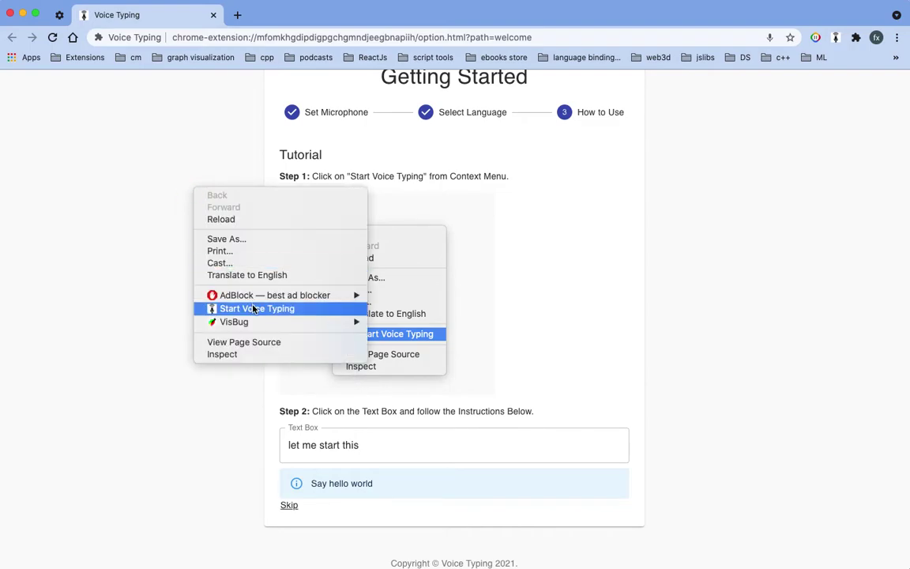
{"action": "left_click_drag", "start_coordinate": [253, 311], "coordinate": [275, 314]}
{"action": "left_click_drag", "start_coordinate": [275, 314], "coordinate": [277, 315]}
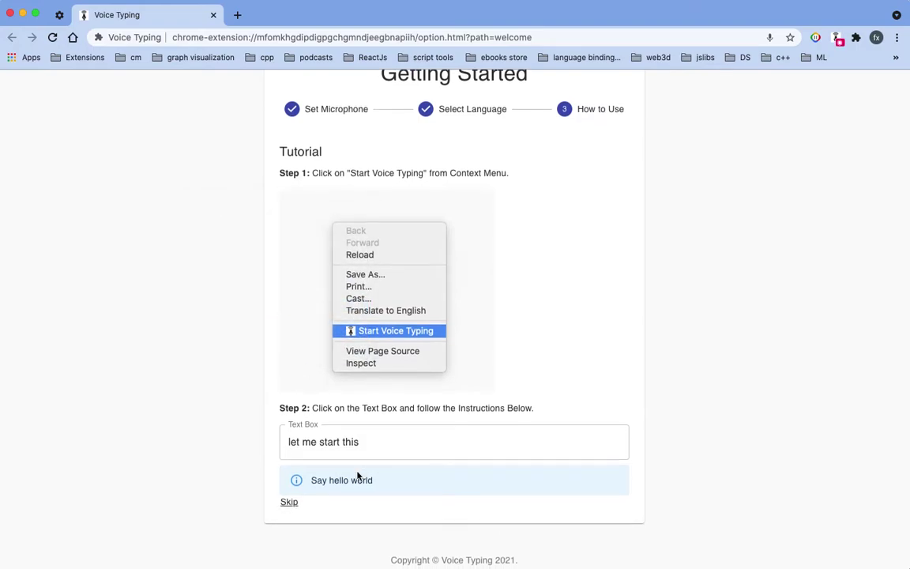
{"action": "left_click", "coordinate": [368, 449]}
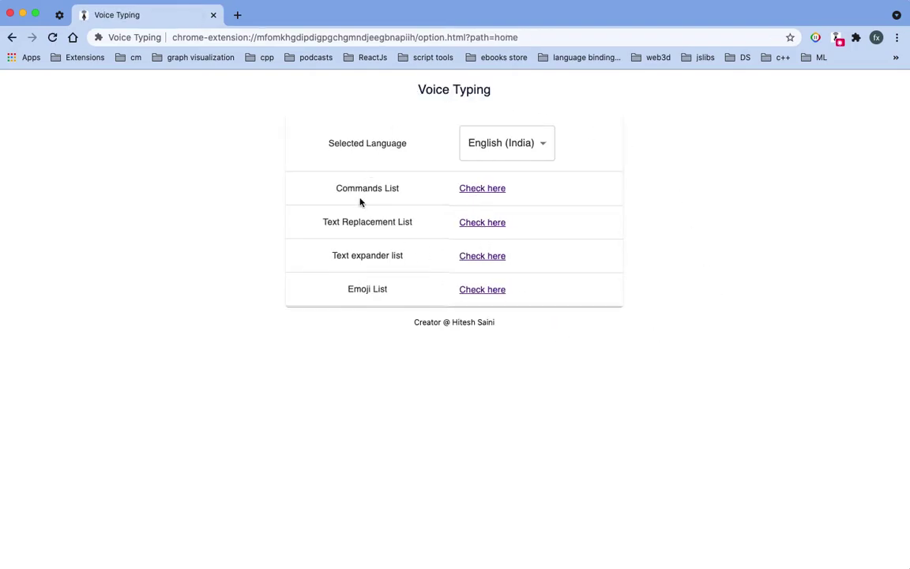
Step: Open a new blank Chrome tab next to the Voice Typing settings
{"action": "left_click", "coordinate": [236, 16]}
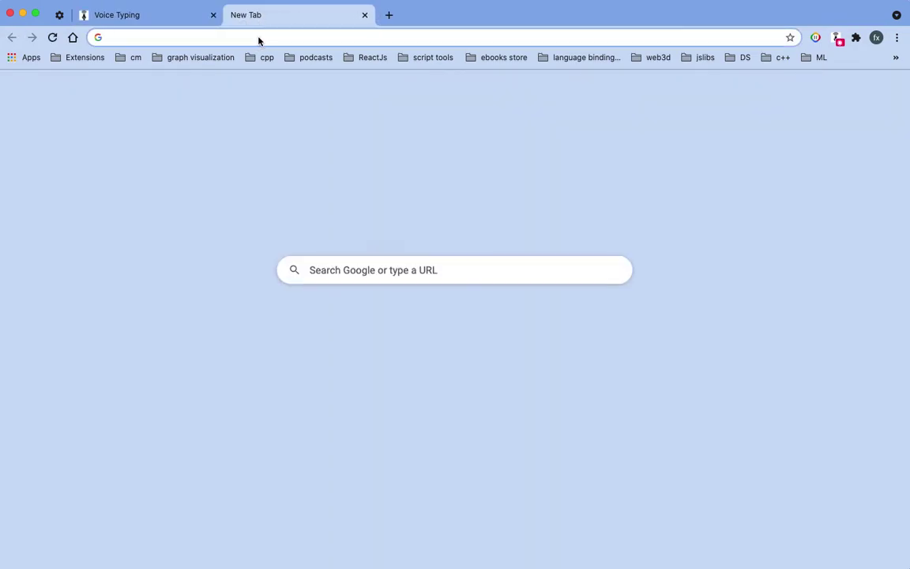
Step: Open the Google Docs document 'title' from the 'doc' address suggestion and click into its text
{"action": "left_click", "coordinate": [258, 38]}
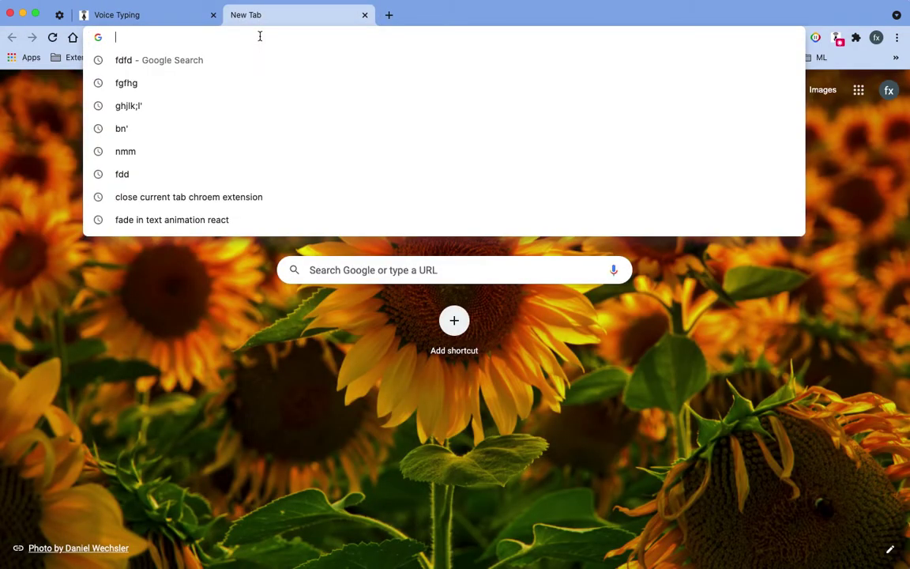
{"action": "type", "text": "doc"}
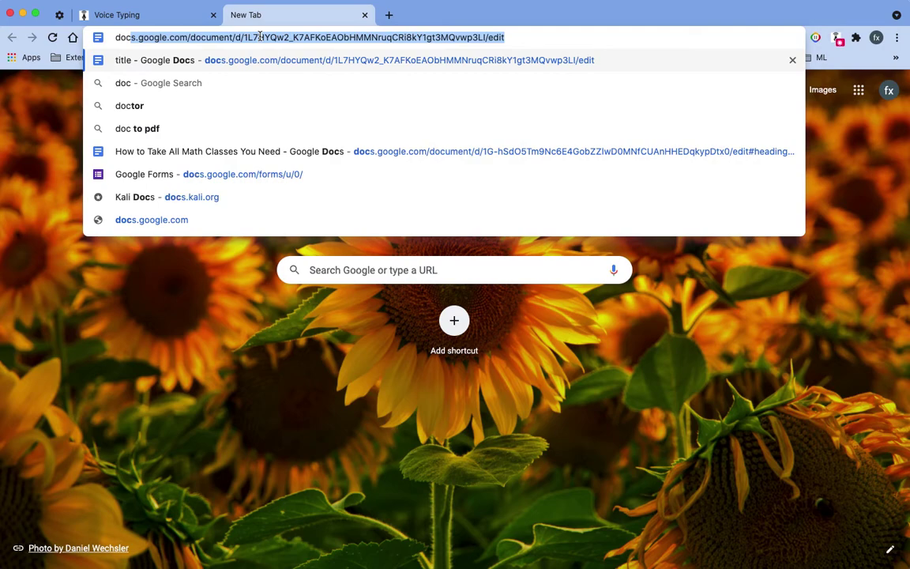
{"action": "key", "text": "Return"}
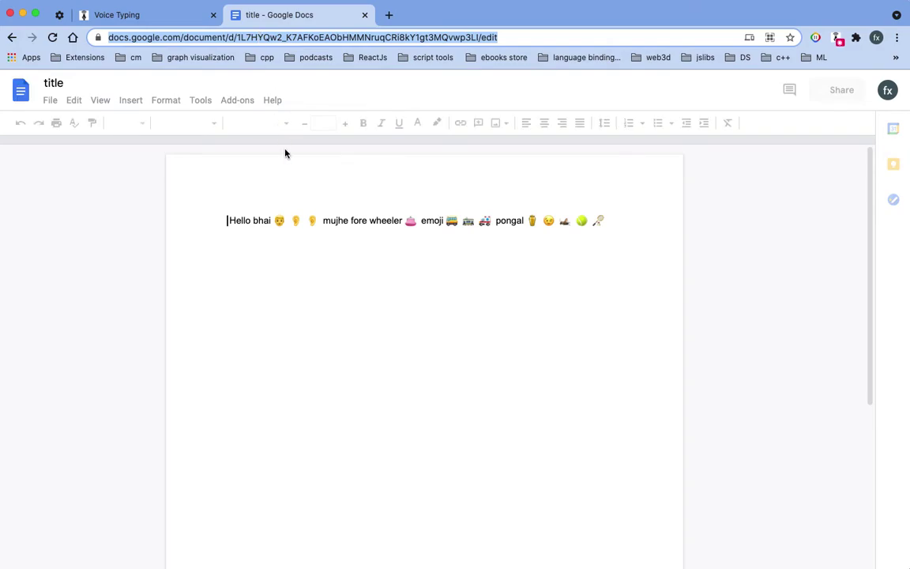
{"action": "left_click", "coordinate": [278, 245]}
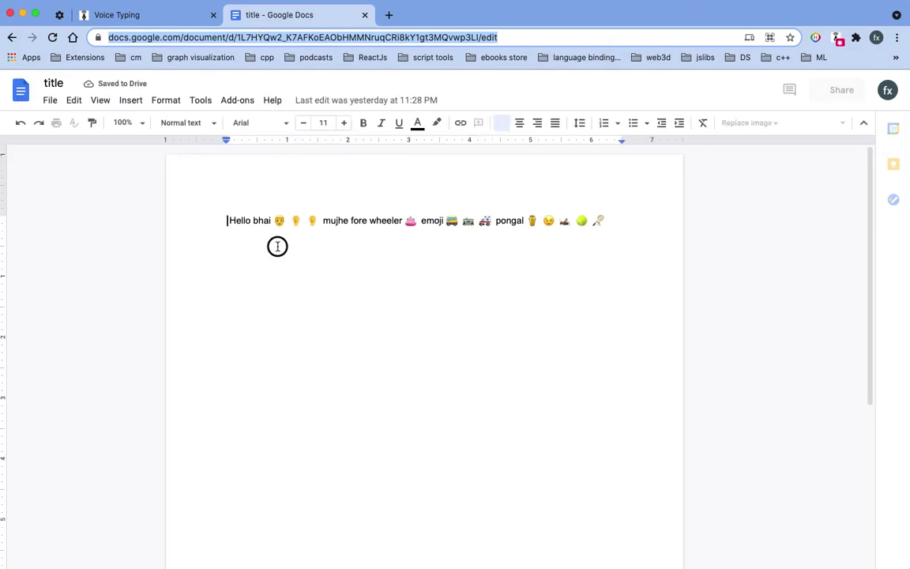
Step: Start a new line after the last emoji in the document for further dictation
{"action": "left_click", "coordinate": [609, 224]}
{"action": "key", "text": "Return"}
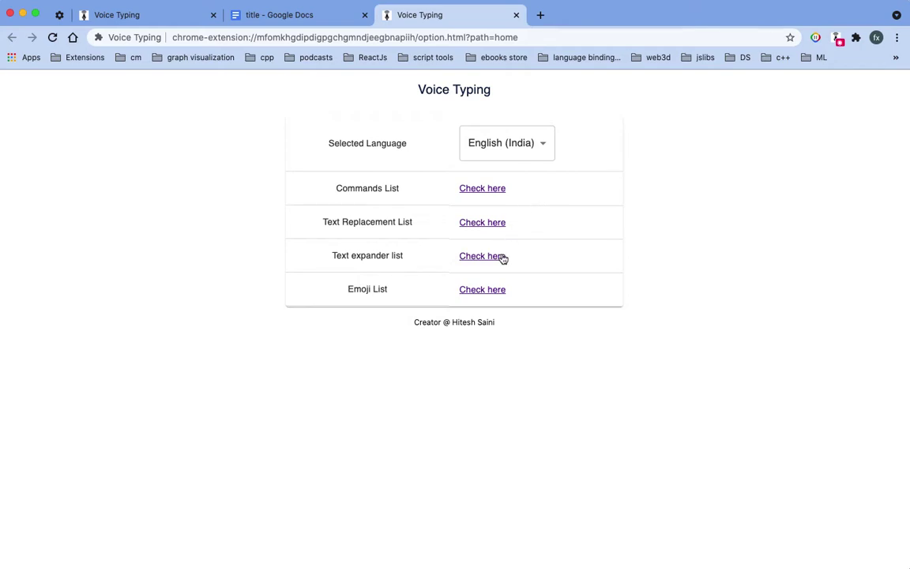
Step: Inspect the 'form' text expansion entry, then open and cancel the Create Text Expansion dialog
{"action": "left_click", "coordinate": [502, 259]}
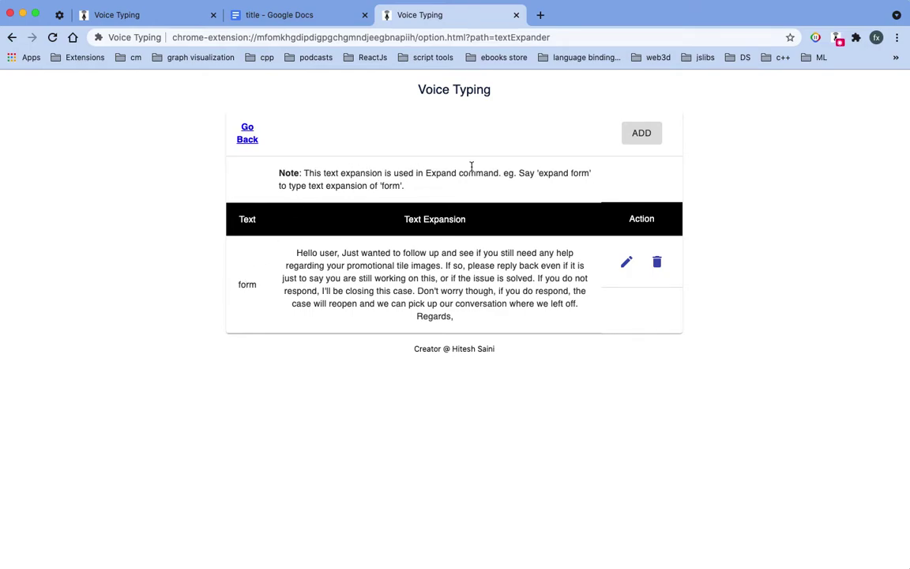
{"action": "double_click", "coordinate": [245, 284]}
{"action": "left_click_drag", "start_coordinate": [295, 252], "coordinate": [472, 320]}
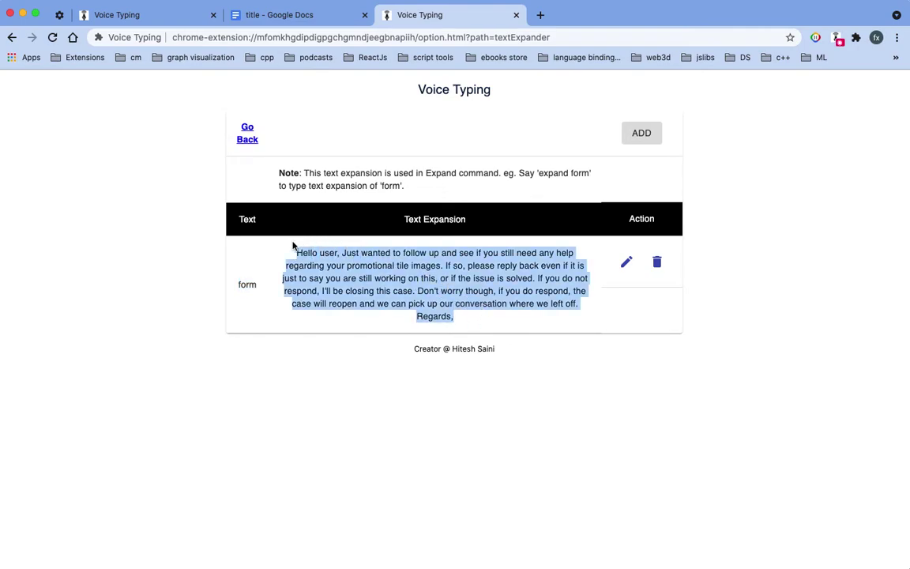
{"action": "left_click", "coordinate": [636, 137]}
{"action": "left_click", "coordinate": [462, 404]}
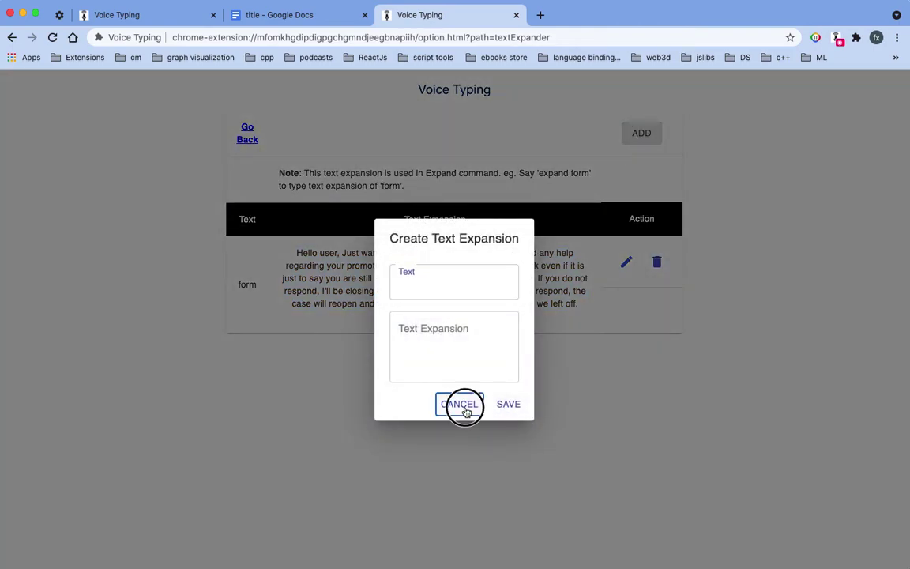
Step: Add a new line in the 'title' document for the 'expand form' follow-up message, then return to settings
{"action": "left_click", "coordinate": [298, 17]}
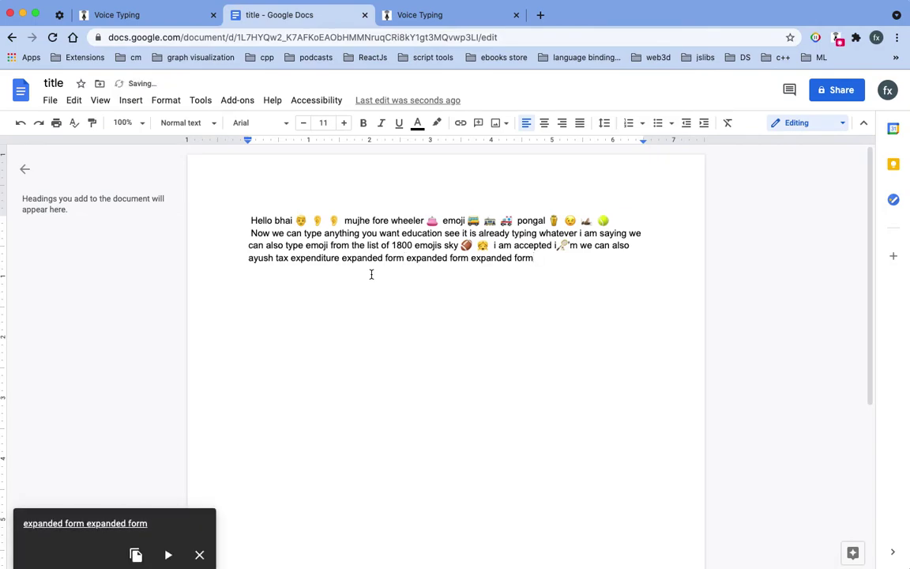
{"action": "key", "text": "Return"}
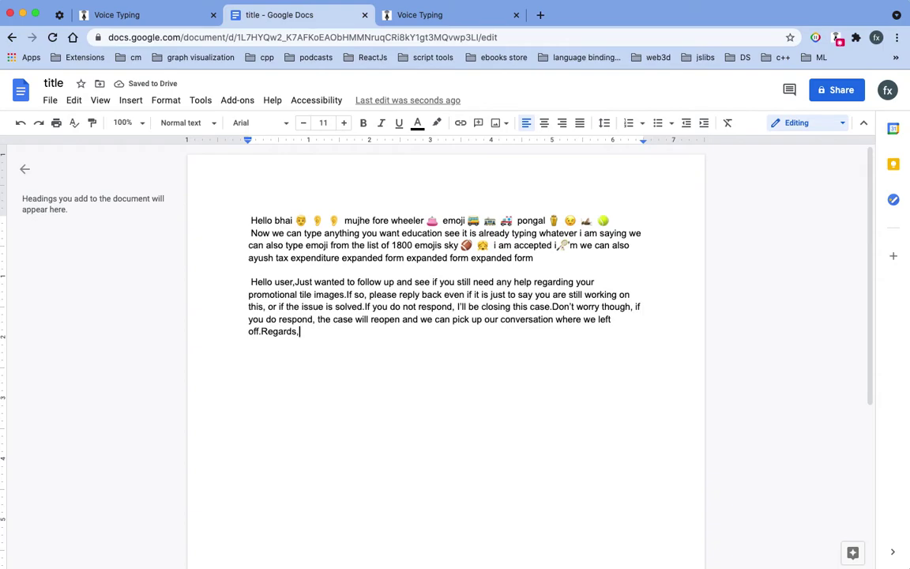
{"action": "left_click", "coordinate": [431, 17]}
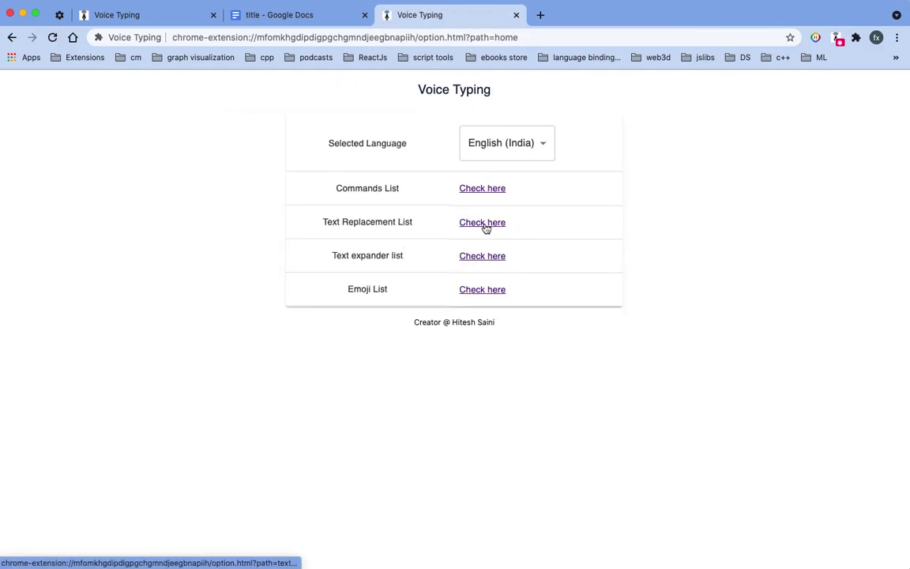
Step: Review the Text Replacement list while dictating 'm percent it is not my tarak \' into the document
{"action": "left_click", "coordinate": [485, 226]}
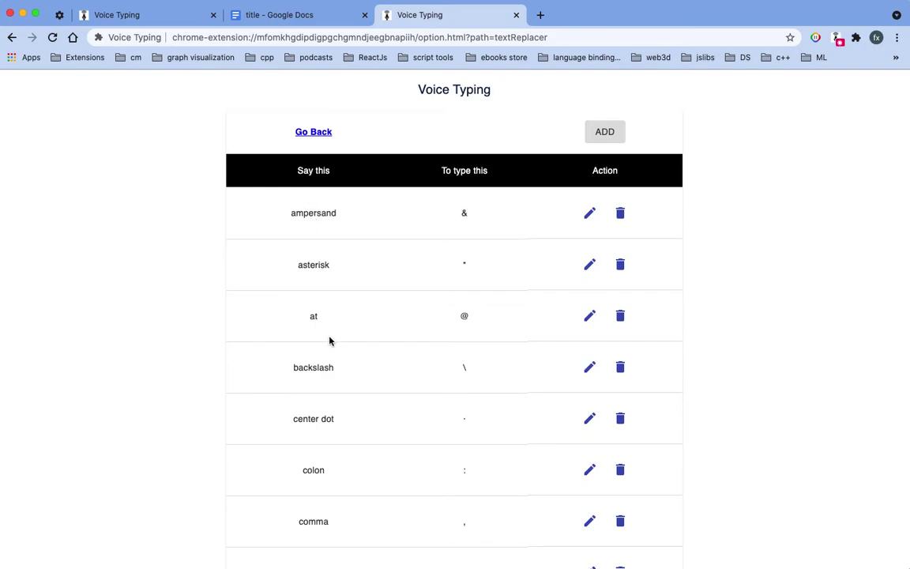
{"action": "scroll", "coordinate": [310, 363], "scroll_direction": "down", "scroll_amount": 1}
{"action": "left_click", "coordinate": [296, 16]}
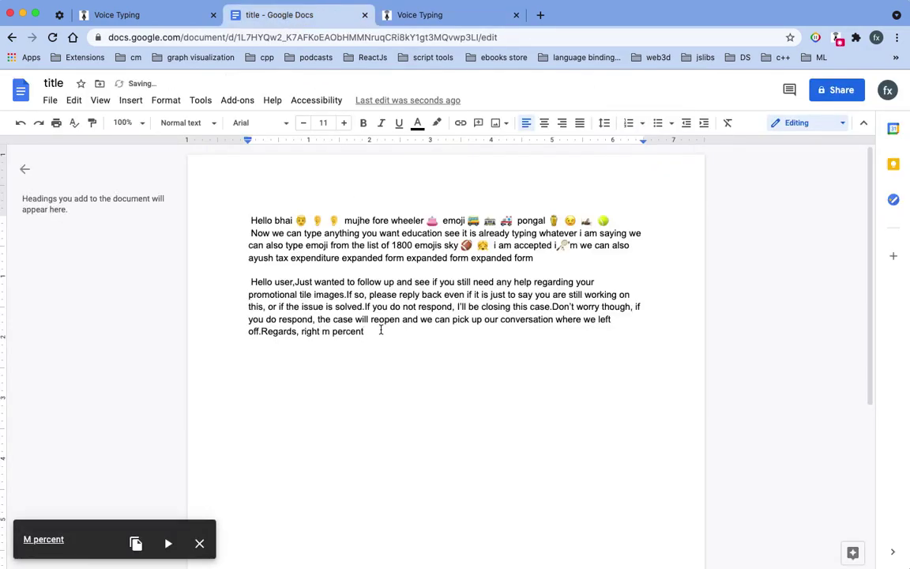
{"action": "left_click", "coordinate": [442, 15]}
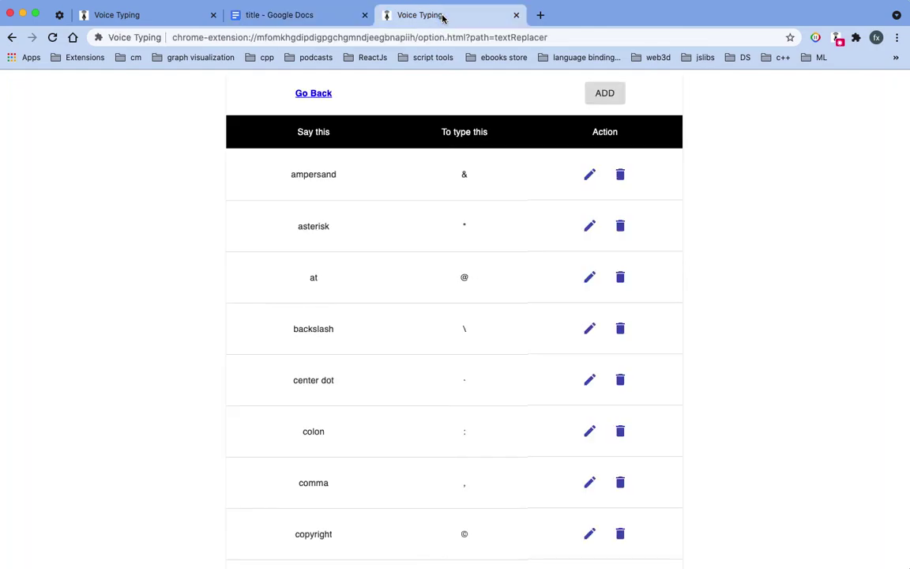
{"action": "left_click", "coordinate": [310, 6]}
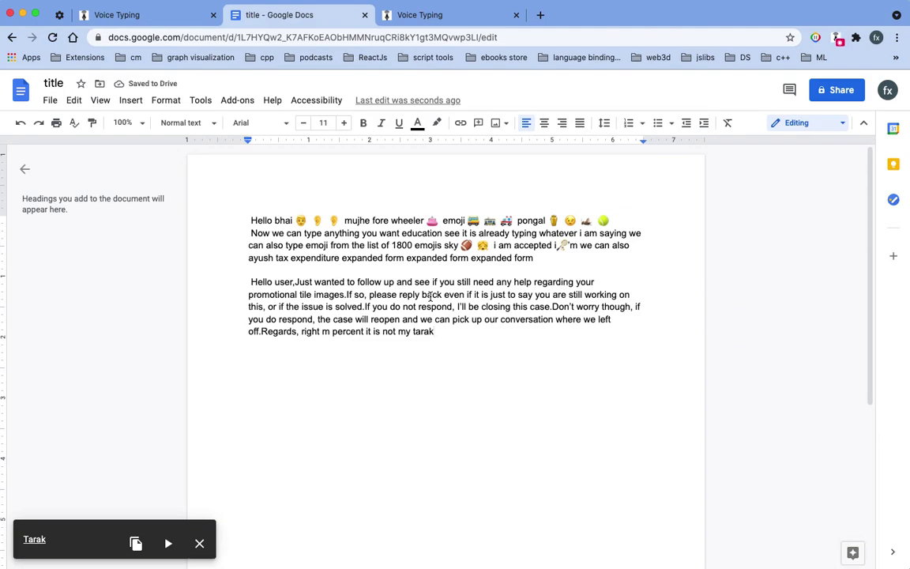
{"action": "left_click", "coordinate": [414, 18]}
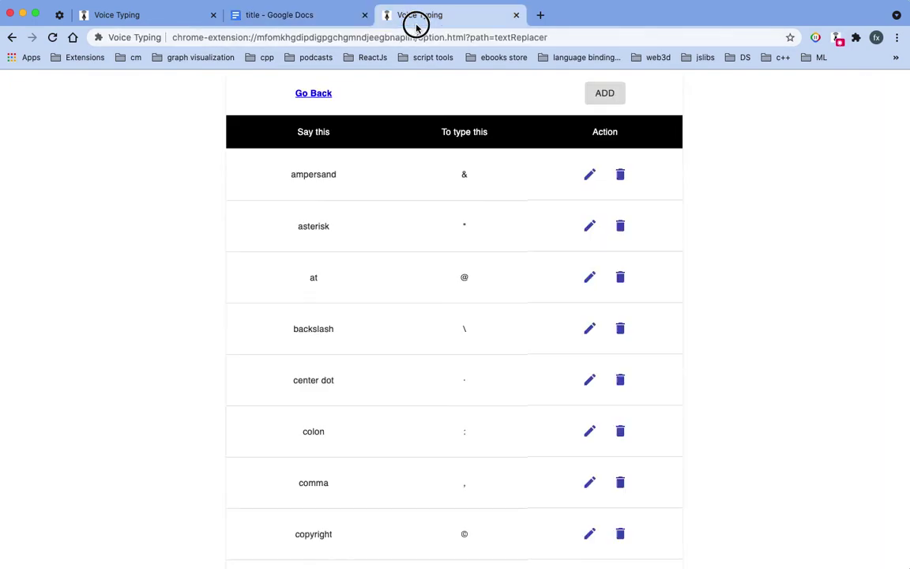
{"action": "key", "text": "ctrl+shift+Tab"}
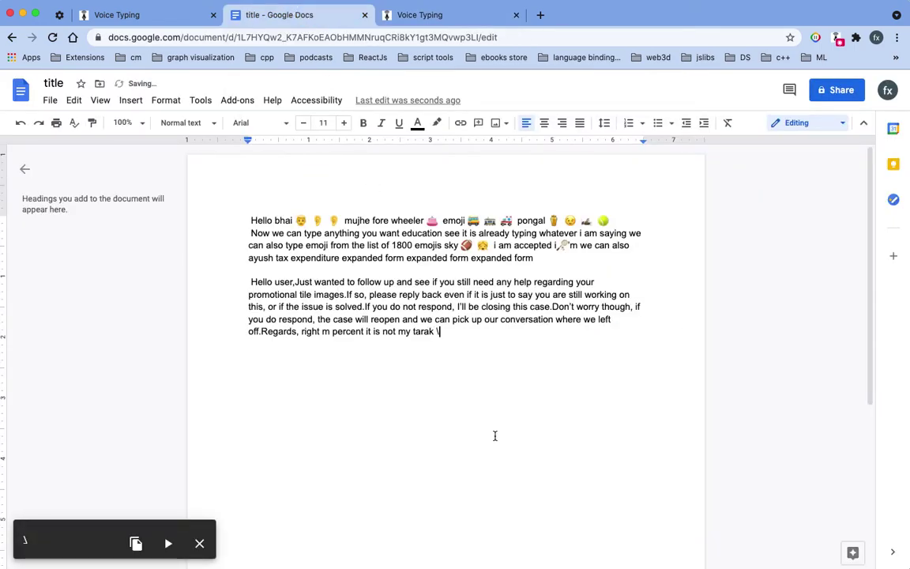
Step: Start and cancel a backslash text replacement, then open the Emoji List from settings home
{"action": "left_click", "coordinate": [25, 544]}
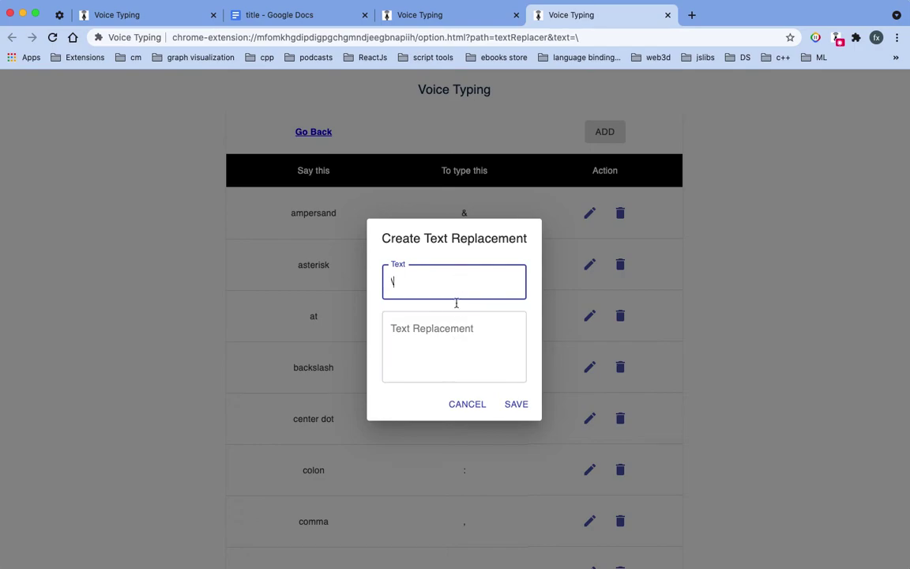
{"action": "left_click", "coordinate": [475, 407]}
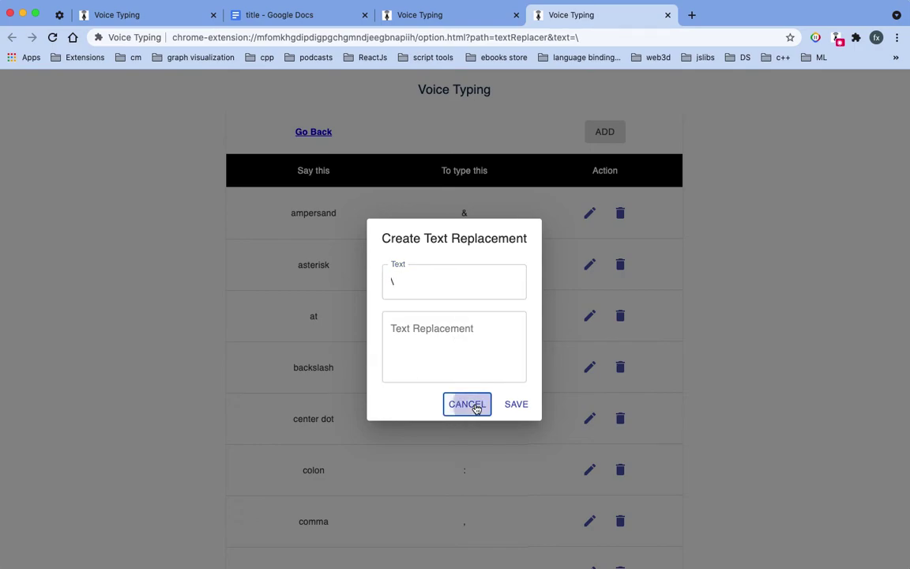
{"action": "left_click", "coordinate": [309, 141]}
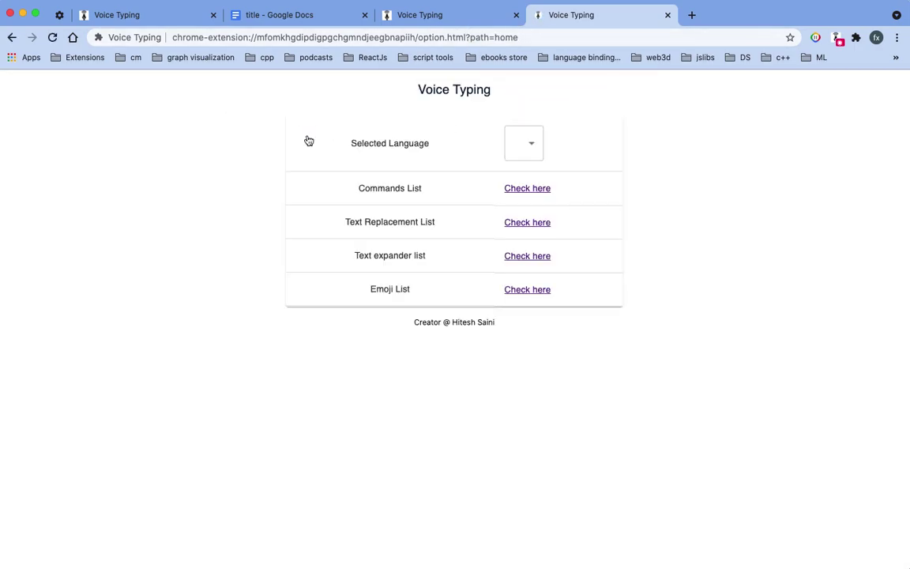
{"action": "left_click", "coordinate": [477, 289]}
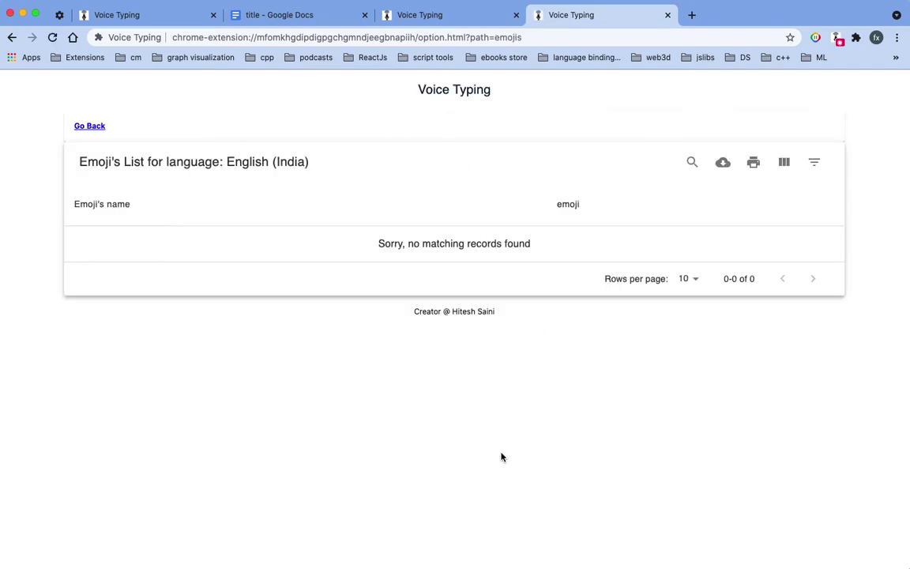
{"action": "scroll", "coordinate": [544, 372], "scroll_direction": "down", "scroll_amount": 2}
{"action": "scroll", "coordinate": [540, 494], "scroll_direction": "up", "scroll_amount": 1}
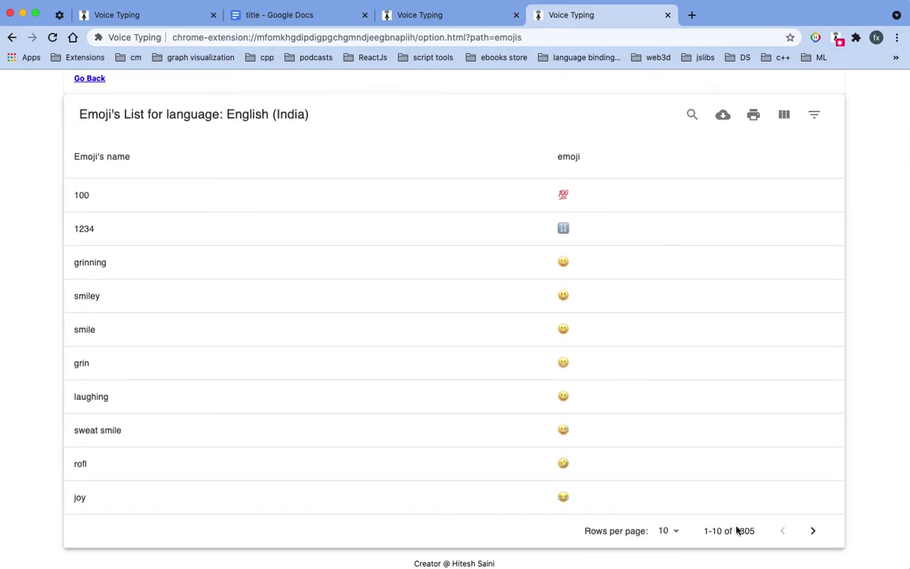
{"action": "left_click_drag", "start_coordinate": [736, 531], "coordinate": [760, 535]}
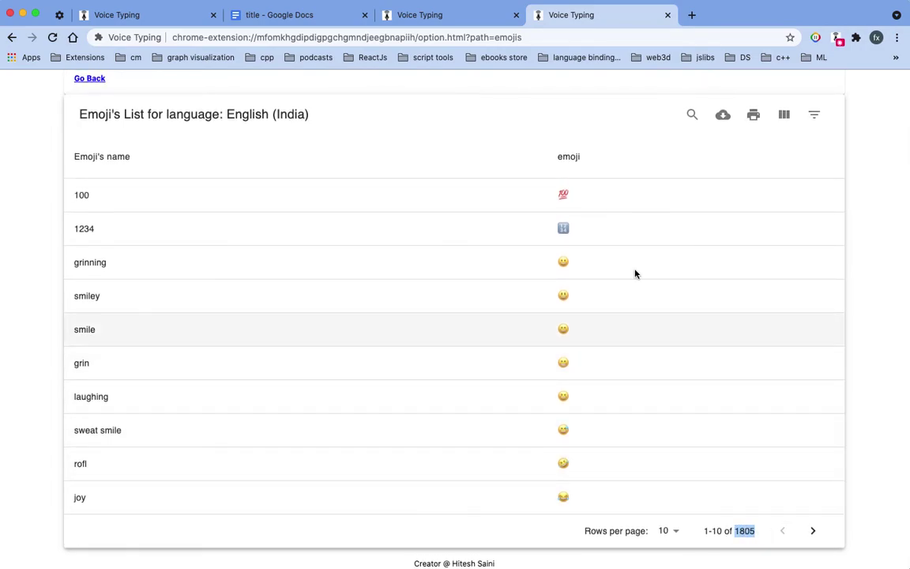
{"action": "left_click", "coordinate": [405, 15]}
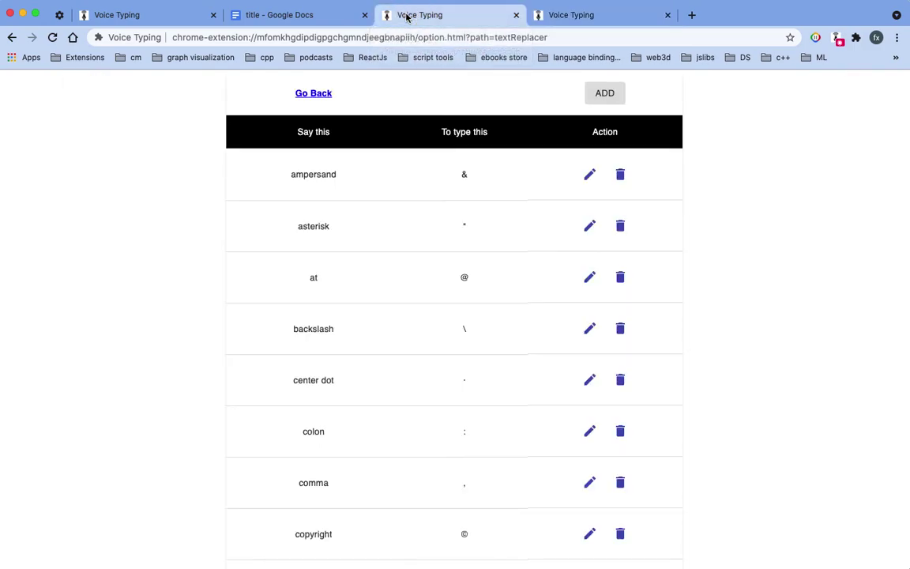
{"action": "left_click", "coordinate": [560, 15]}
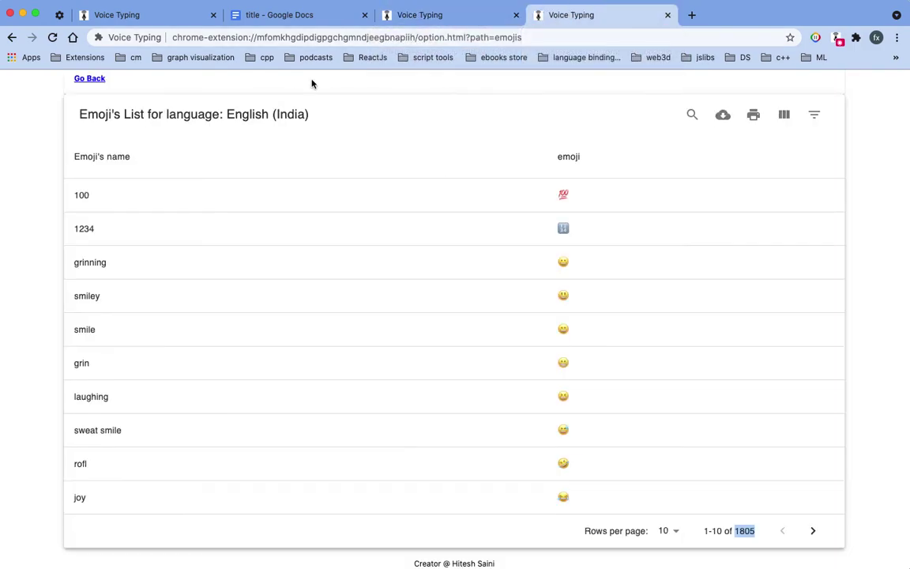
{"action": "left_click", "coordinate": [93, 79]}
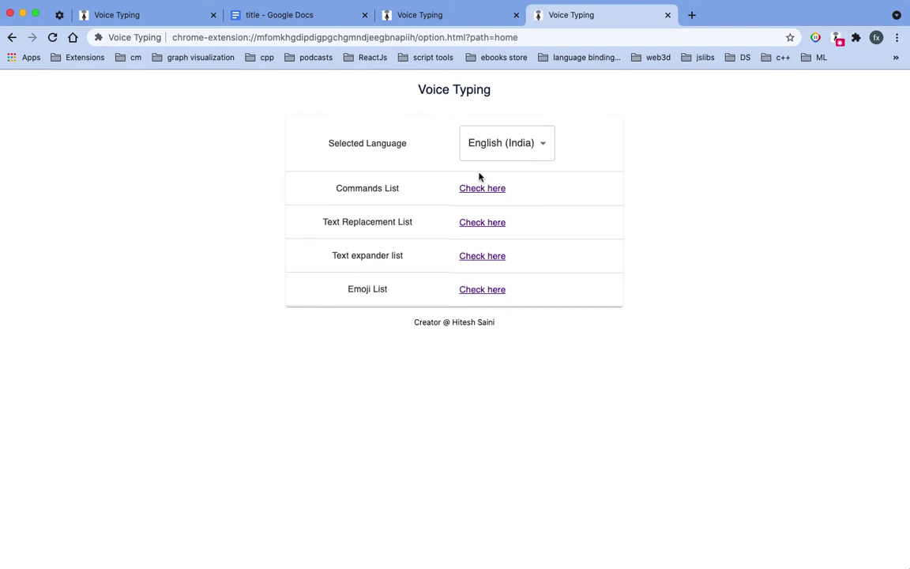
{"action": "left_click", "coordinate": [491, 190]}
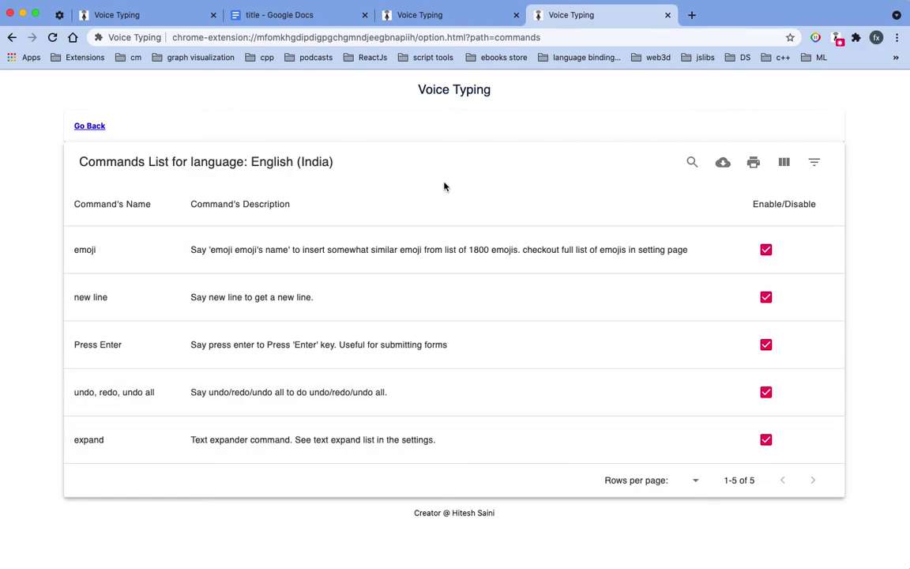
{"action": "left_click", "coordinate": [445, 23]}
{"action": "left_click", "coordinate": [568, 15]}
{"action": "left_click", "coordinate": [89, 126]}
Step: Pick हिन्दी (भारत) in the Selected Language list, then return to the 'title' Google Docs tab
{"action": "left_click", "coordinate": [508, 153]}
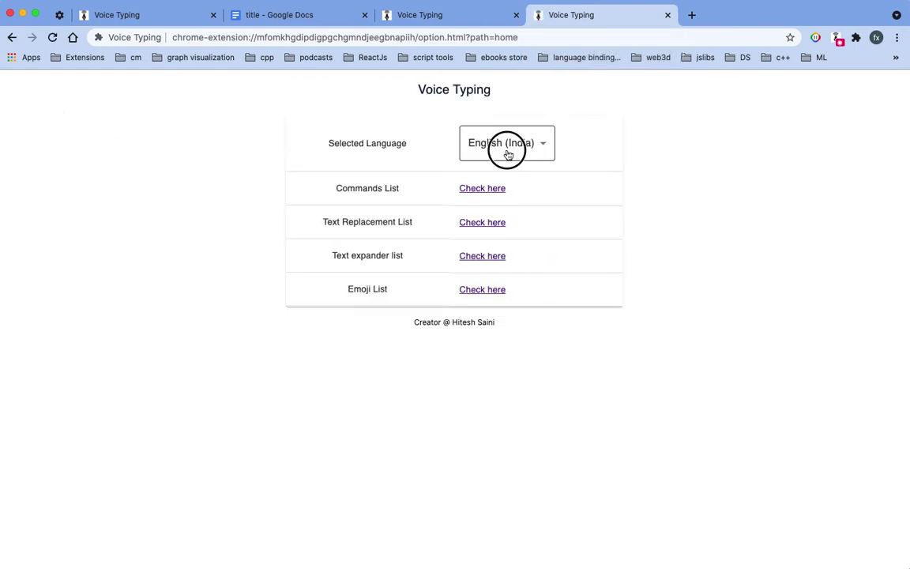
{"action": "scroll", "coordinate": [537, 431], "scroll_direction": "down", "scroll_amount": 10}
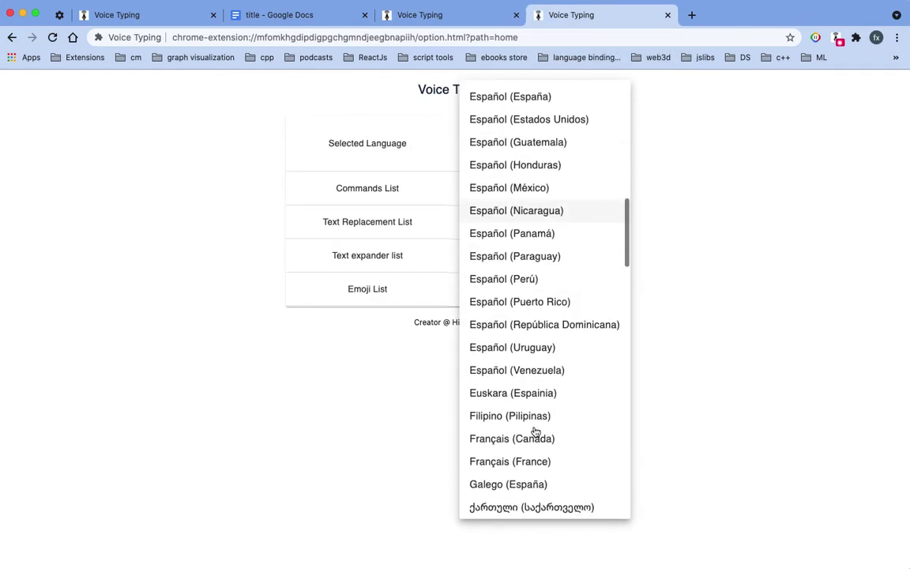
{"action": "scroll", "coordinate": [535, 432], "scroll_direction": "down", "scroll_amount": 10}
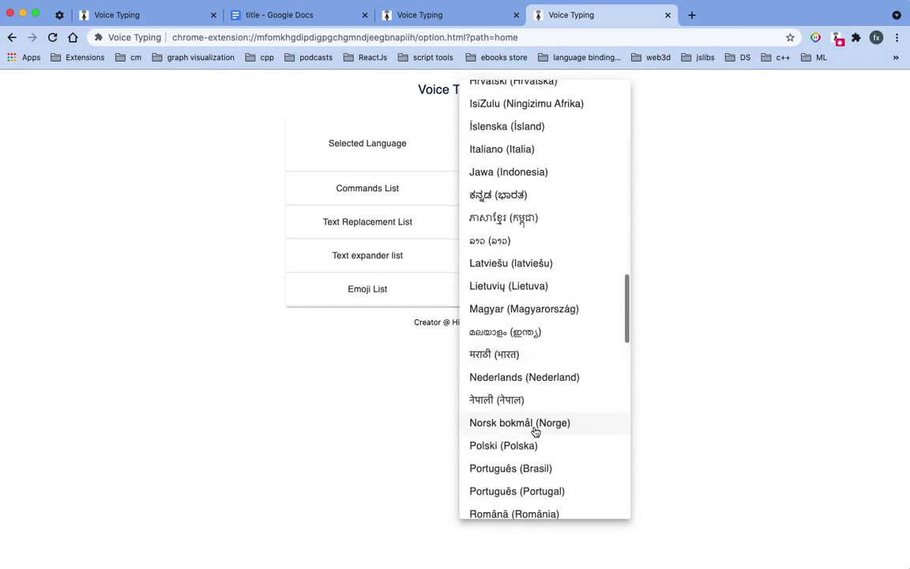
{"action": "scroll", "coordinate": [535, 432], "scroll_direction": "down", "scroll_amount": 10}
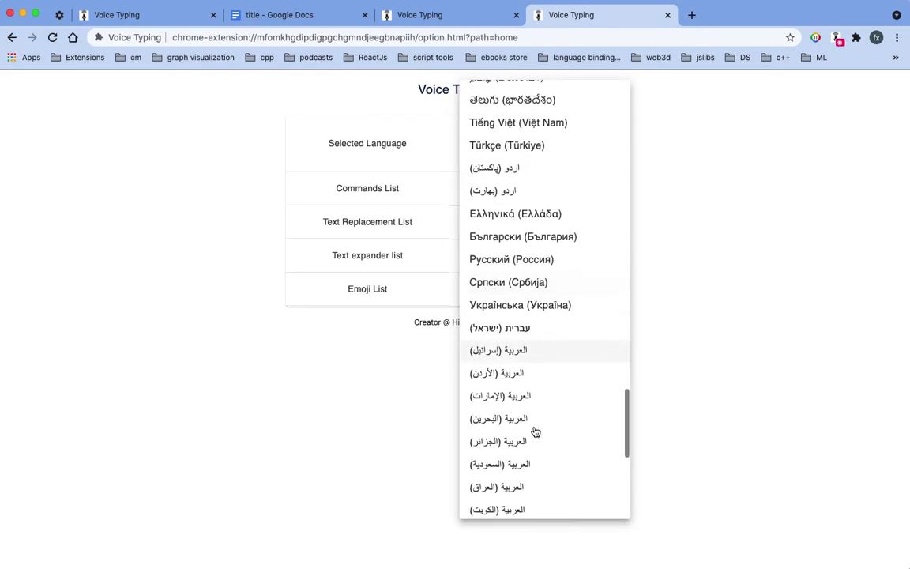
{"action": "scroll", "coordinate": [535, 432], "scroll_direction": "down", "scroll_amount": 8}
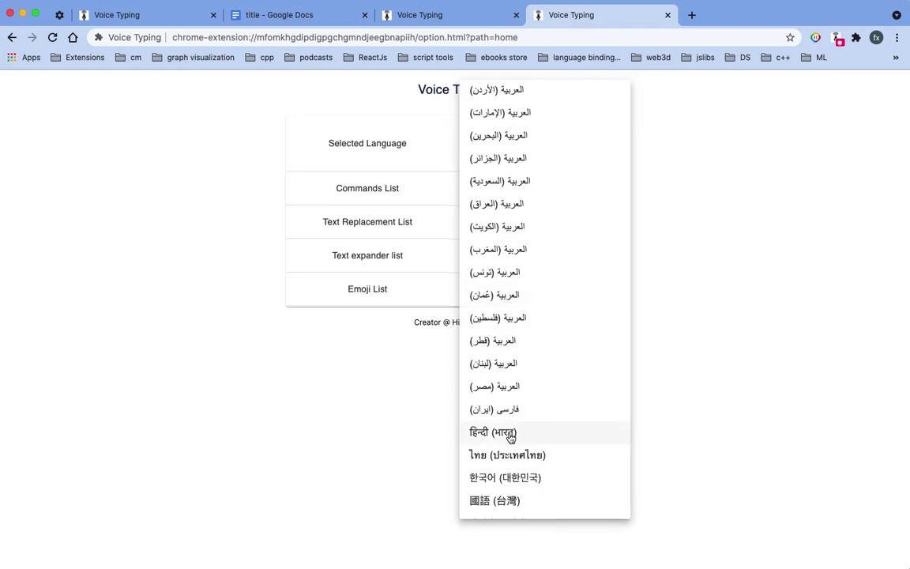
{"action": "left_click", "coordinate": [509, 437]}
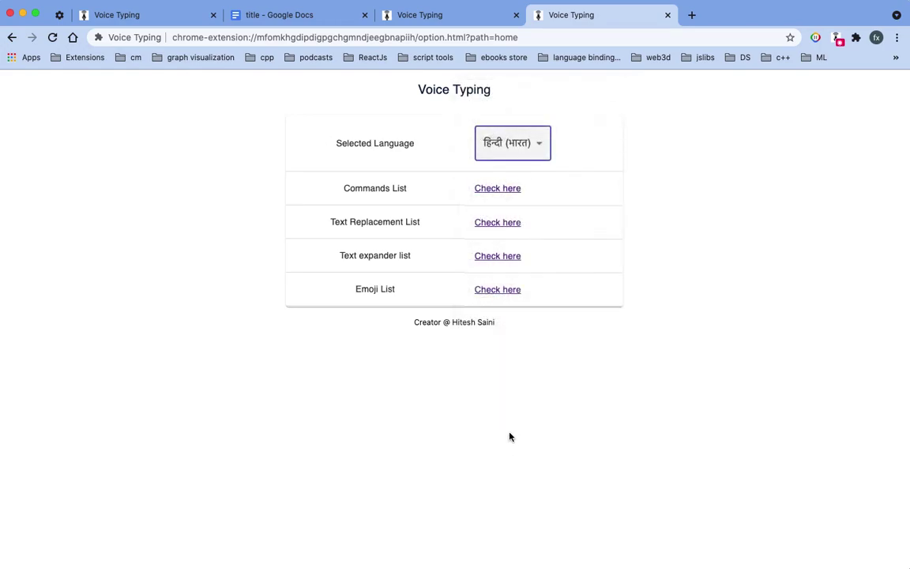
{"action": "left_click", "coordinate": [276, 16]}
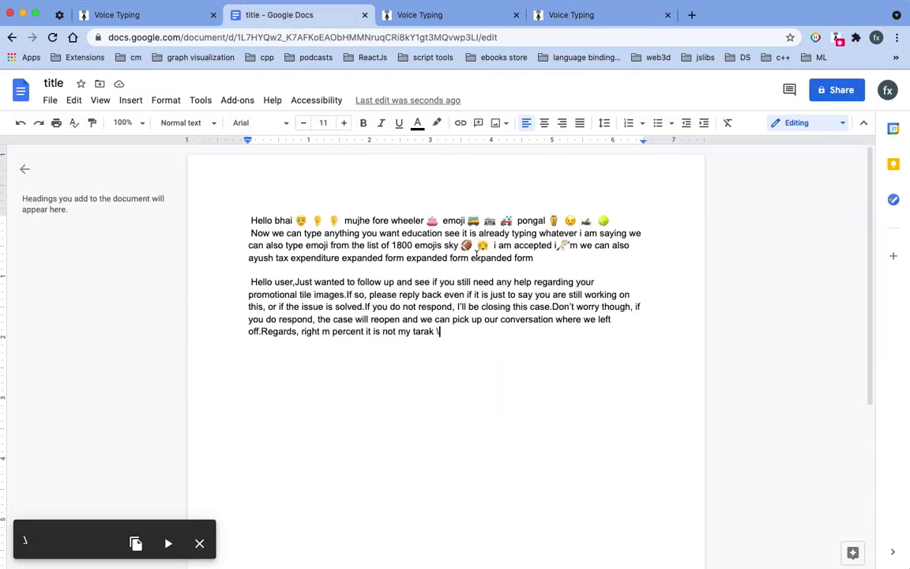